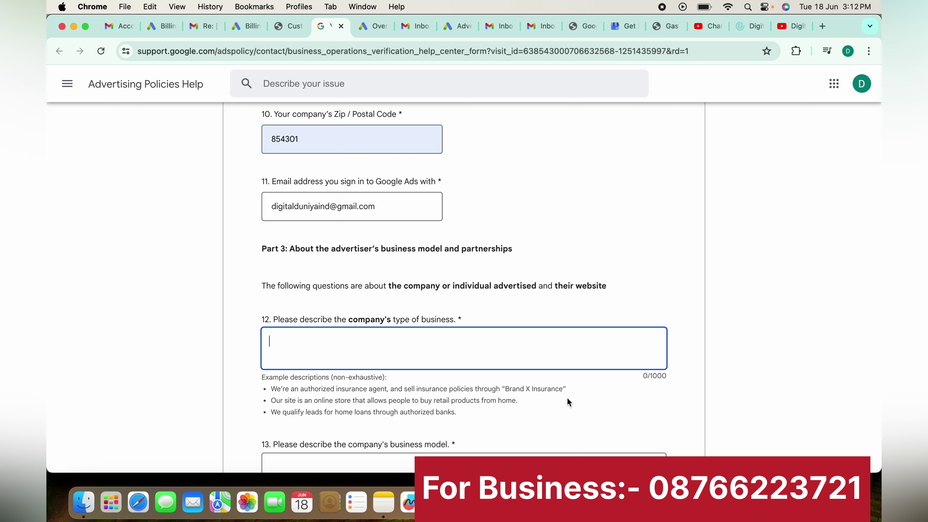
# - Try the authorized insurance agent example as the company's type of business in question 12, and clear the answer again
pyautogui.moveTo(567, 390); pyautogui.dragTo(270, 389)
pyautogui.press('super+c')
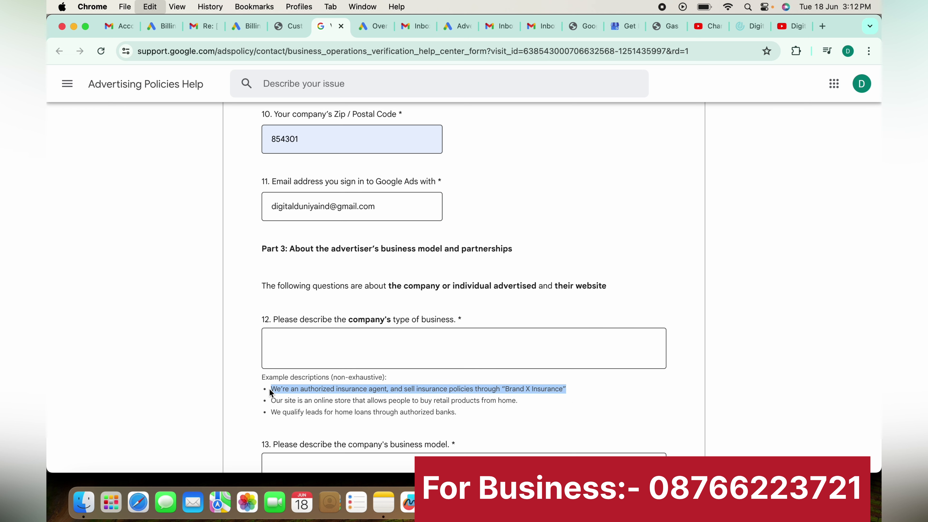
pyautogui.click(347, 353)
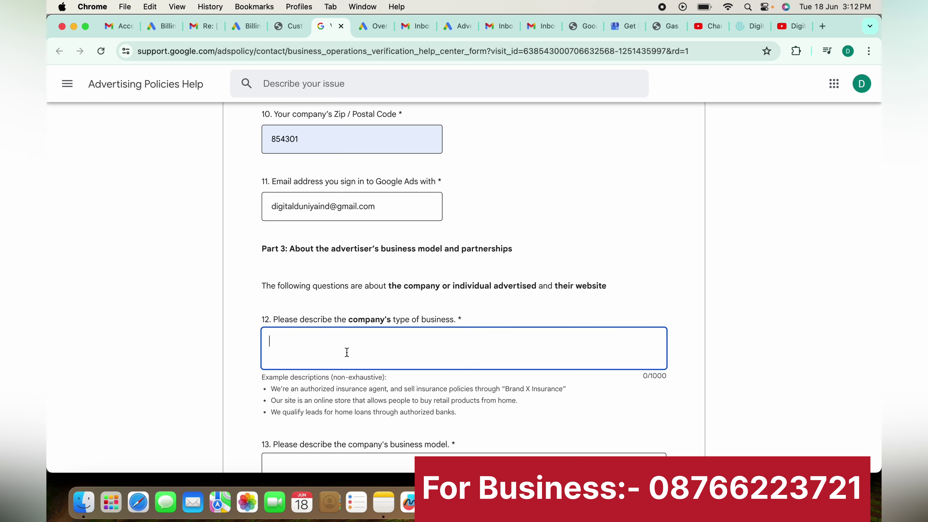
pyautogui.press('super+v')
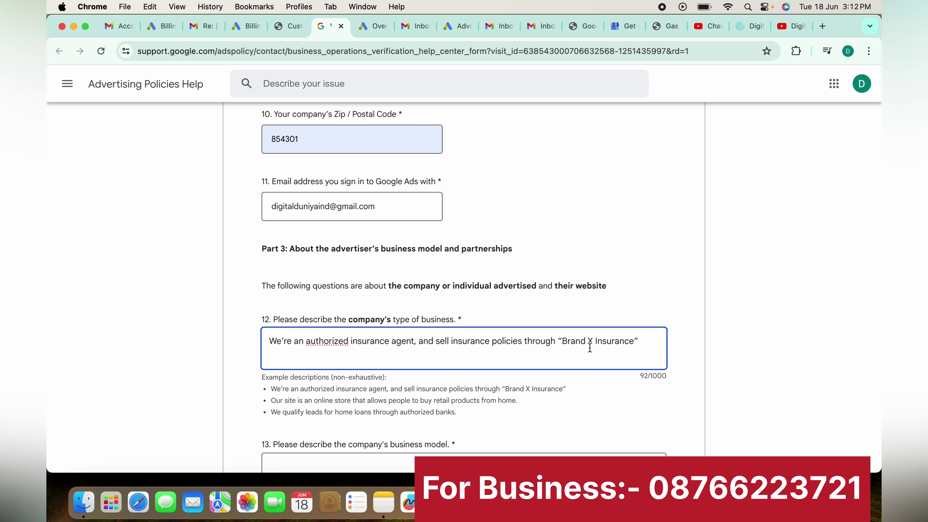
pyautogui.tripleClick(607, 337)
pyautogui.click(689, 351)
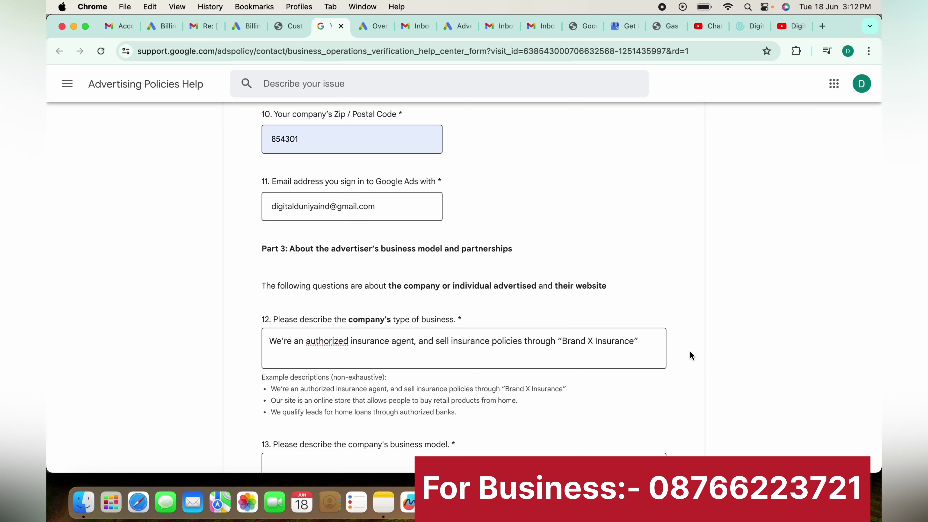
pyautogui.click(564, 343)
pyautogui.tripleClick(564, 344)
pyautogui.press('super+c')
pyautogui.press('BackSpace')
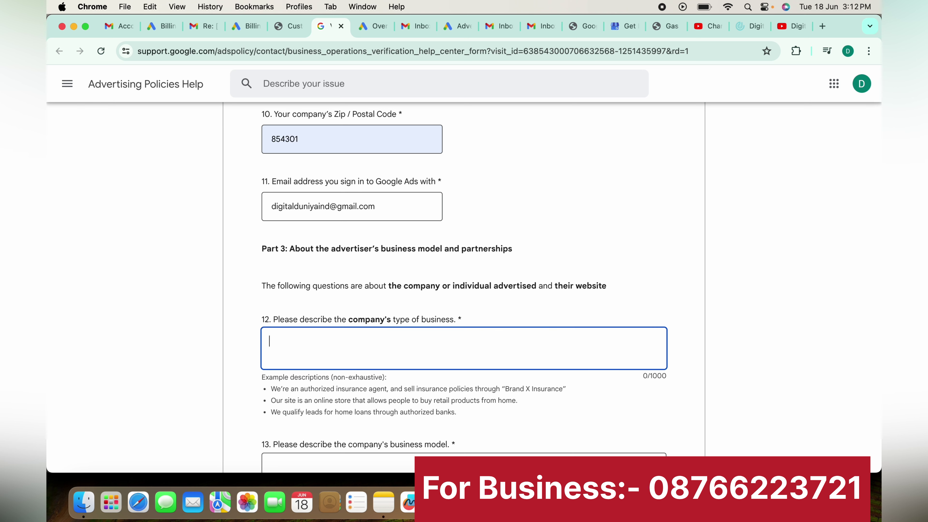
# - Examine questions 12 to 15 on the type of business, business model, target audience and audience interaction, including their example answers
pyautogui.click(580, 410)
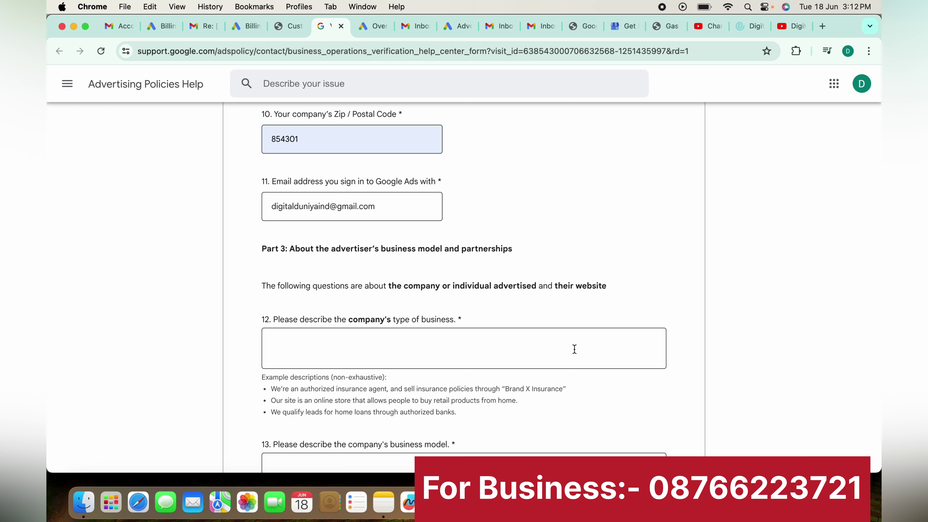
pyautogui.click(586, 348)
pyautogui.click(664, 371)
pyautogui.scroll(-5, 663, 371)
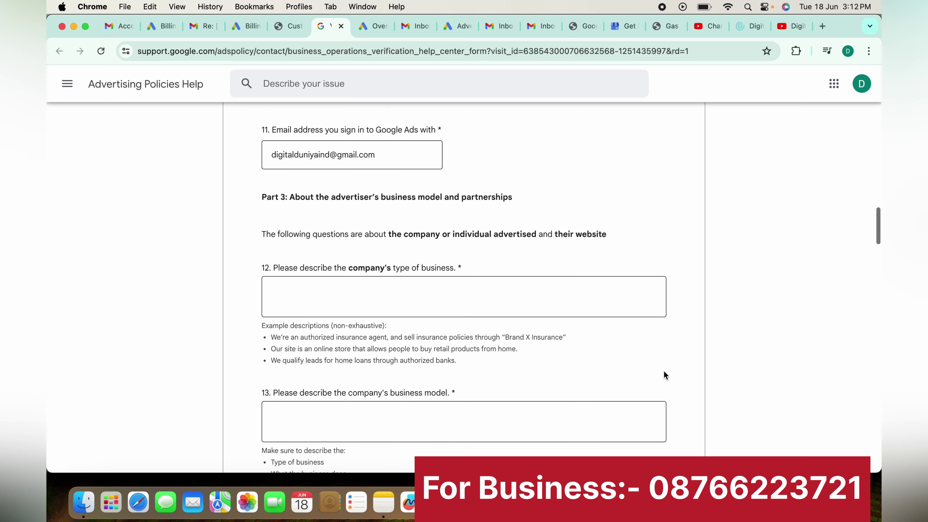
pyautogui.click(447, 326)
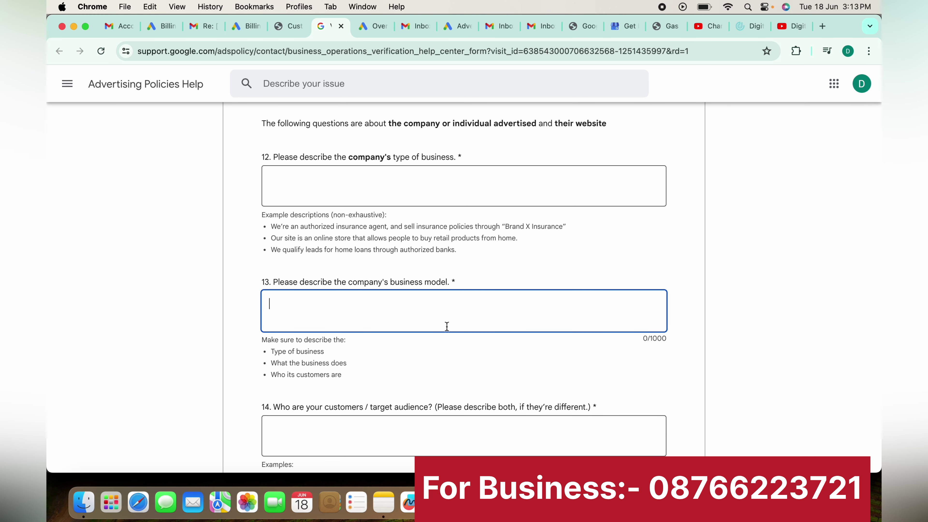
pyautogui.click(622, 378)
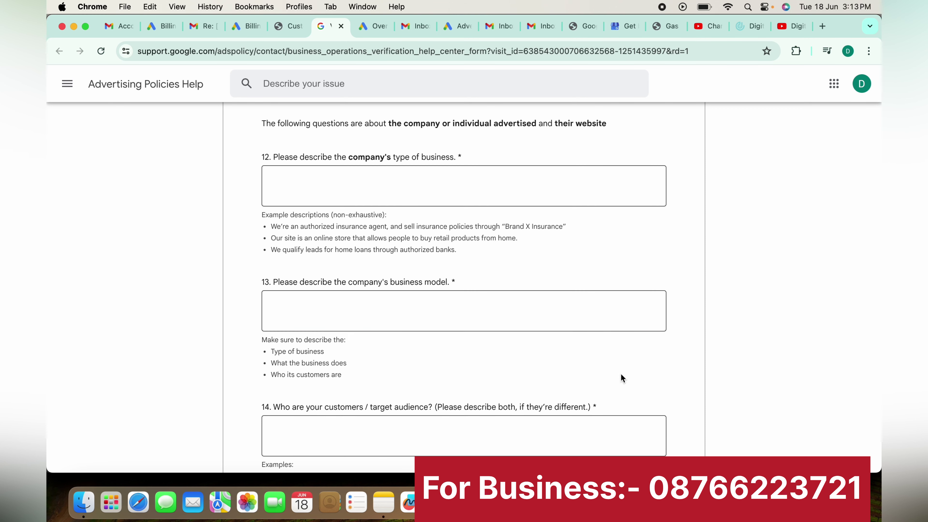
pyautogui.scroll(-1, 623, 379)
pyautogui.scroll(-1, 622, 375)
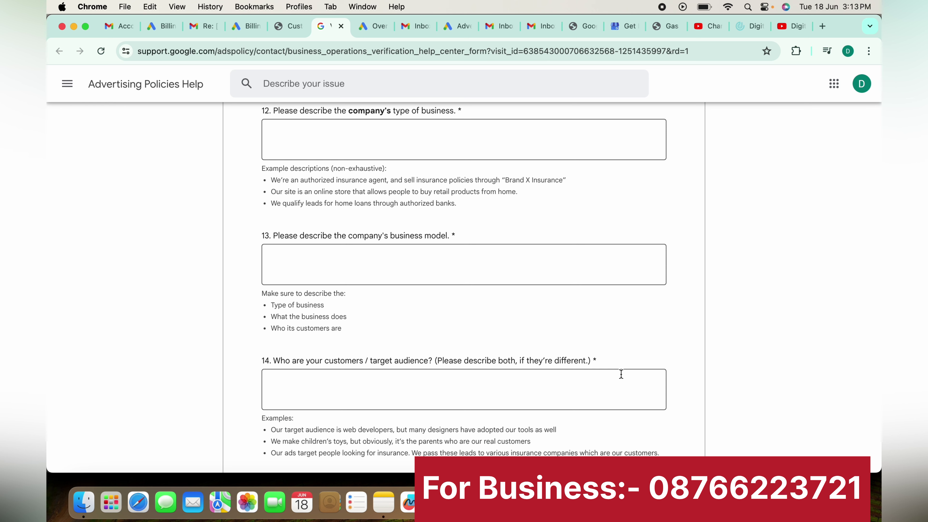
pyautogui.click(622, 373)
pyautogui.click(676, 400)
pyautogui.scroll(-3, 677, 400)
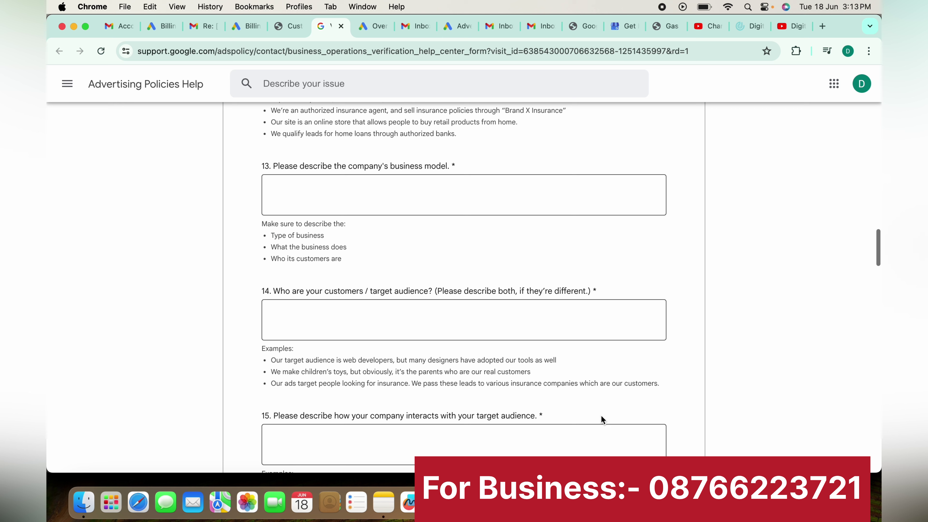
pyautogui.click(357, 319)
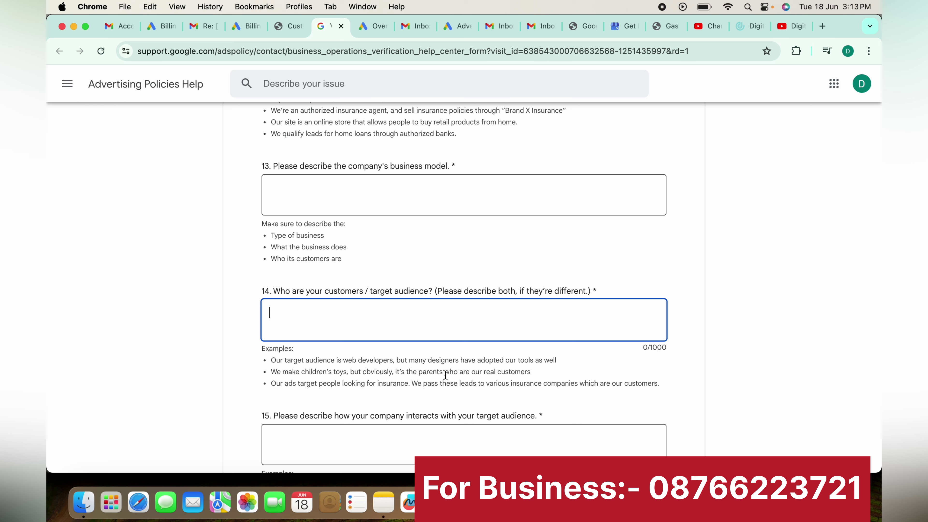
pyautogui.click(590, 365)
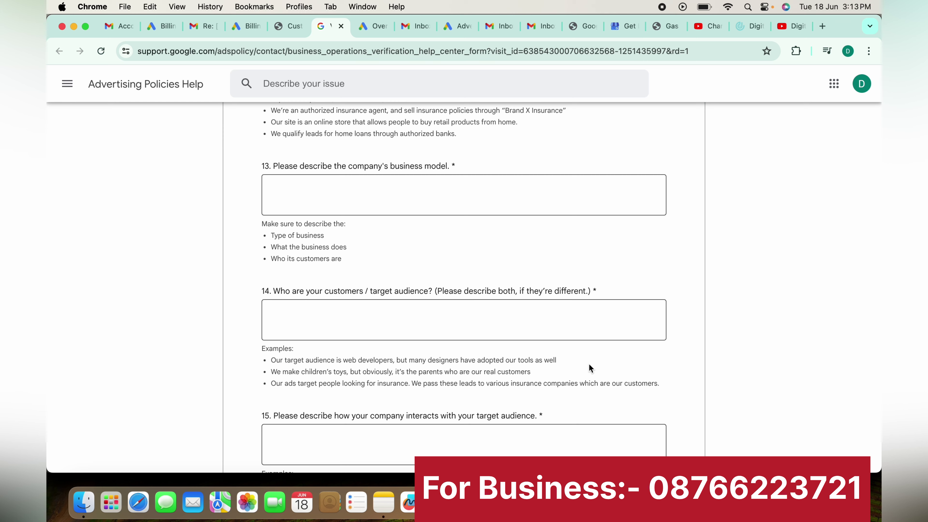
pyautogui.scroll(-5, 589, 364)
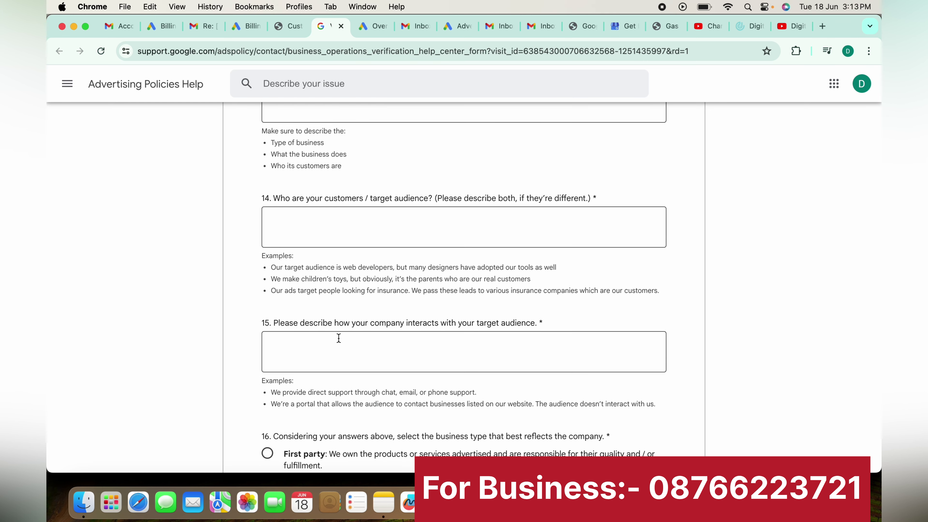
pyautogui.click(478, 346)
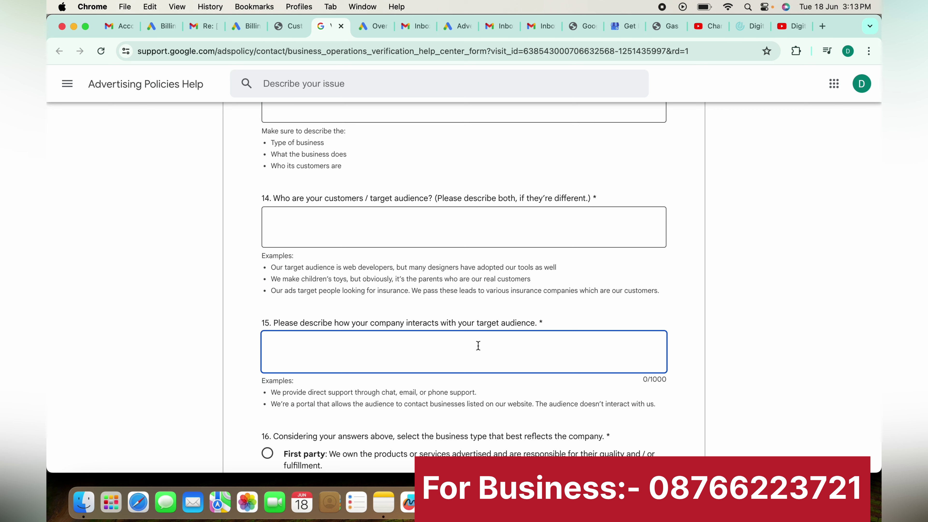
pyautogui.click(694, 342)
pyautogui.scroll(-1, 694, 341)
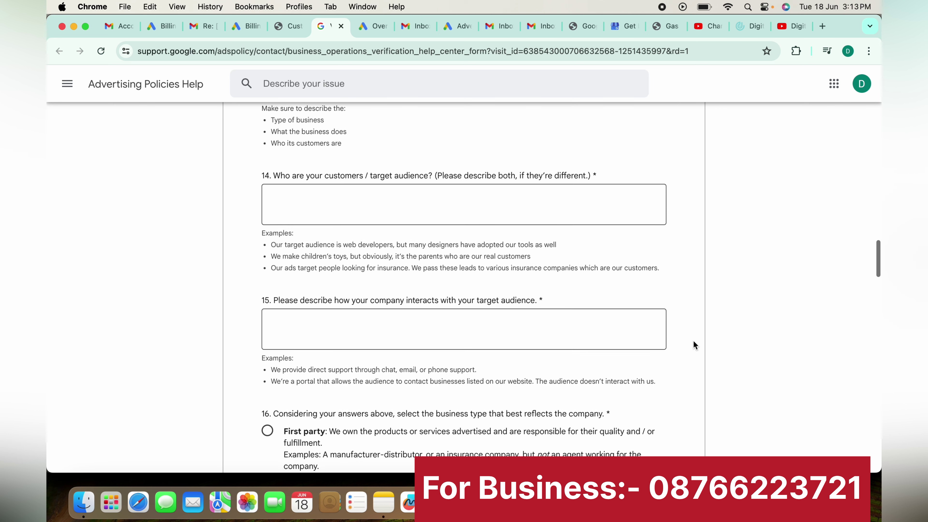
# - Choose "Other / I don't know" as the business type that best reflects the company in question 16
pyautogui.scroll(-7, 694, 343)
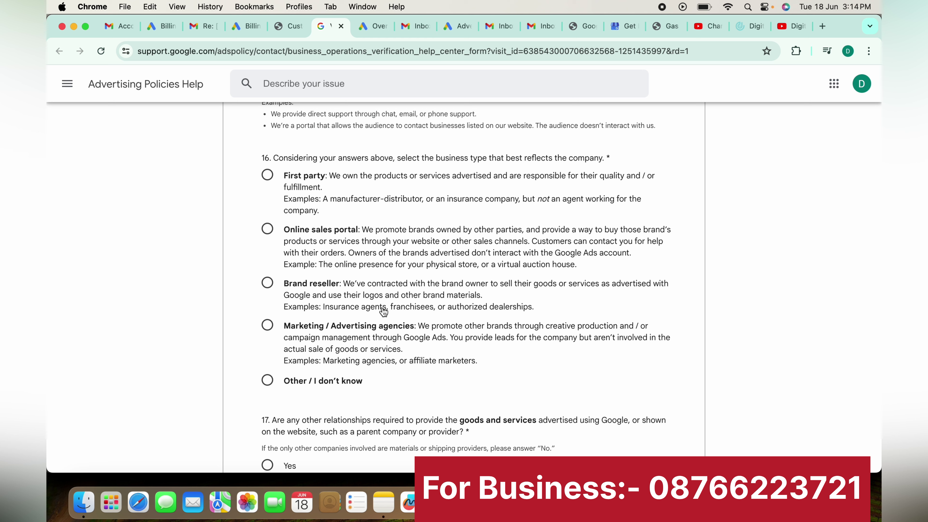
pyautogui.click(370, 338)
pyautogui.click(287, 391)
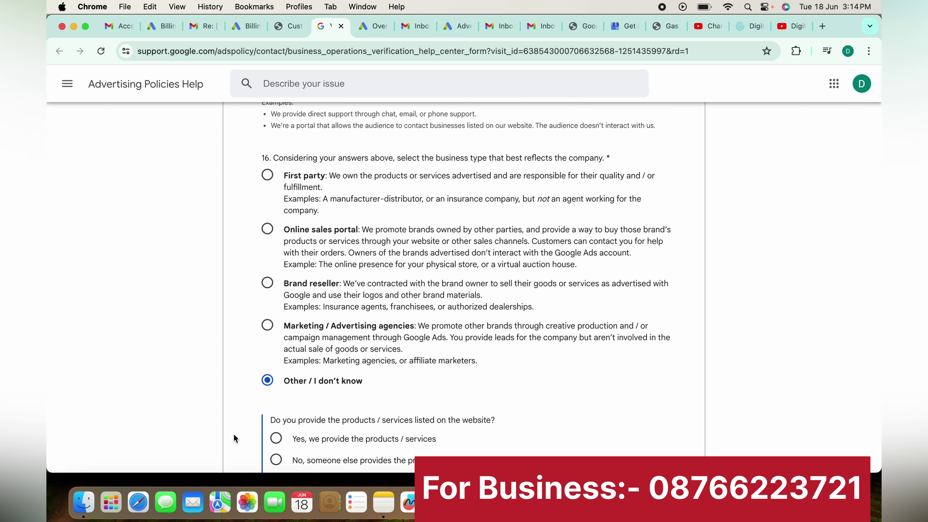
# - Answer the follow-up questions with Other for providing the listed products / services and No for other required business relationships
pyautogui.scroll(-3, 234, 434)
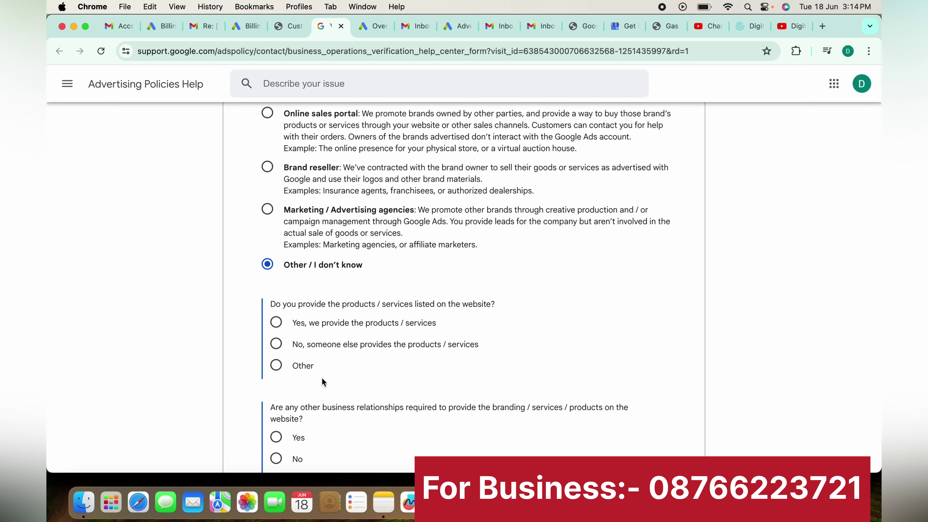
pyautogui.click(300, 367)
pyautogui.scroll(-3, 233, 432)
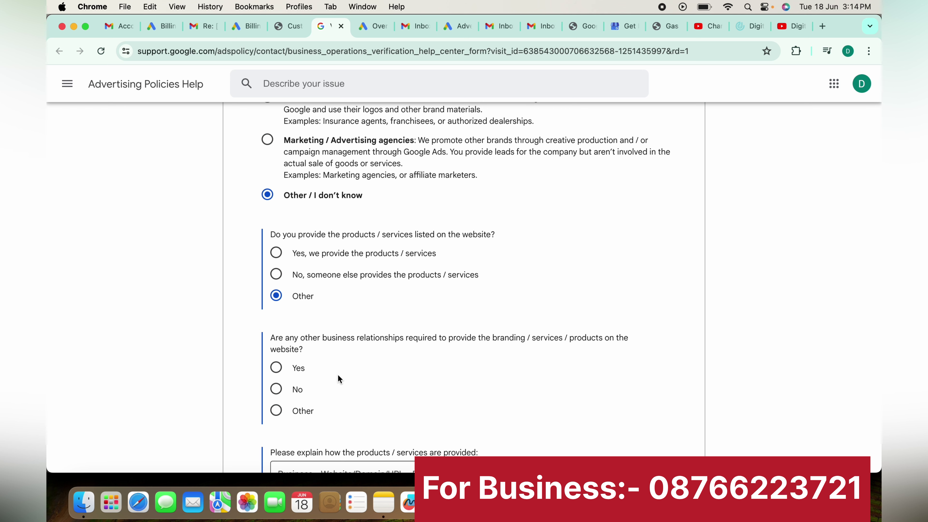
pyautogui.click(277, 393)
# - Enter the business name "Digital Duniya" in the explanation of how the products / services are provided
pyautogui.scroll(-5, 238, 439)
pyautogui.click(320, 351)
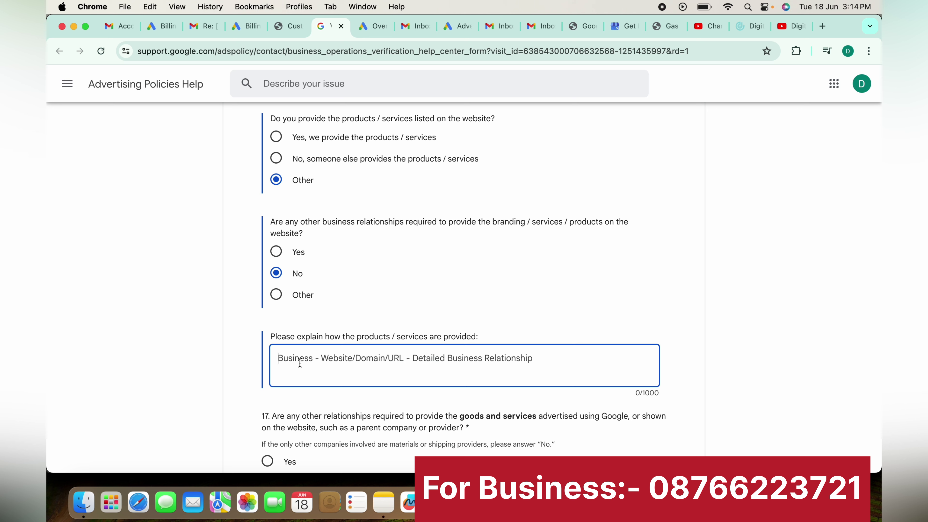
pyautogui.press('super+v')
pyautogui.press('super+a')
pyautogui.press('BackSpace')
pyautogui.write('Digit')
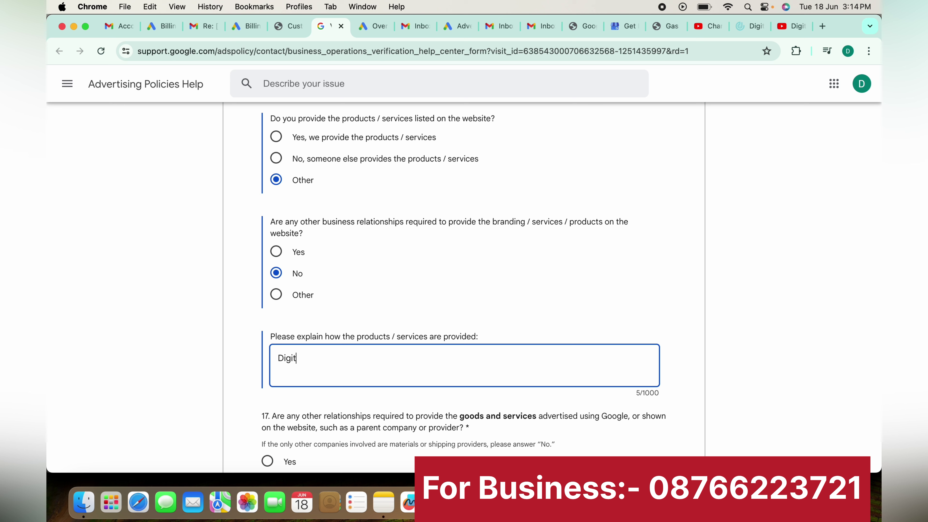
pyautogui.write('al Duniya')
pyautogui.press('super+a')
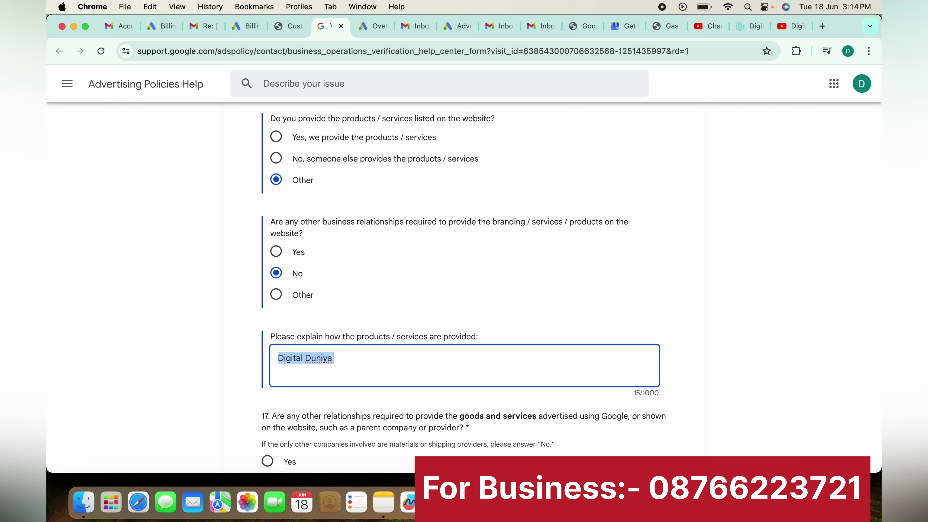
pyautogui.press('BackSpace')
pyautogui.press('super+z')
pyautogui.write('- ')
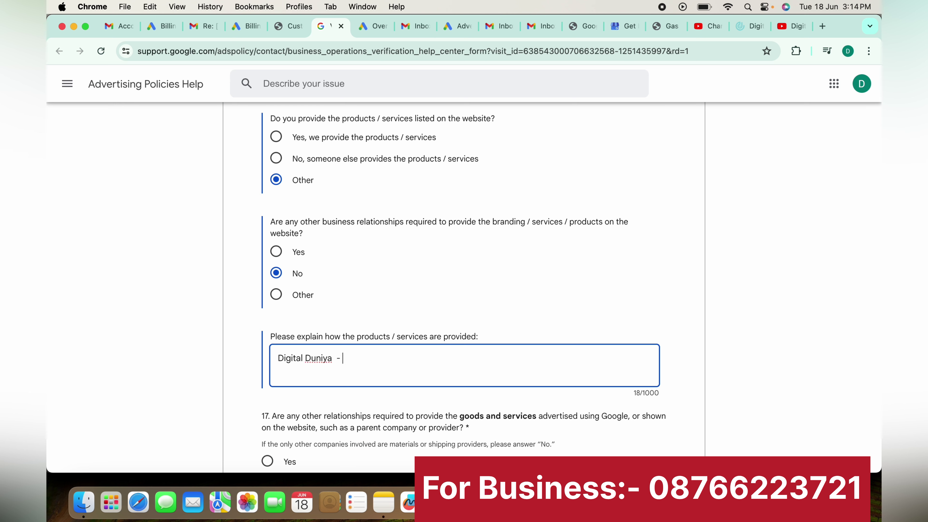
pyautogui.write('www.digot')
pyautogui.press('BackSpace')
pyautogui.press('BackSpace')
pyautogui.write('italduniya.live ')
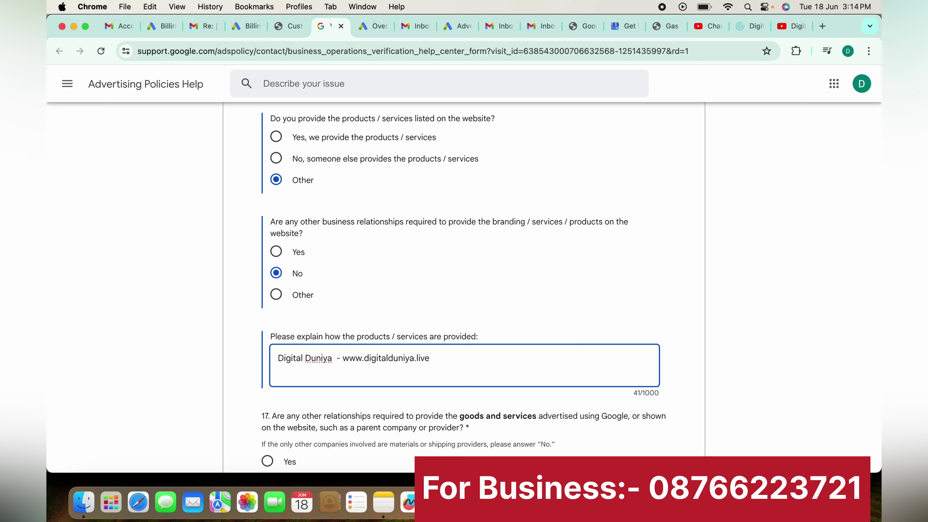
pyautogui.write('- Private Limited')
pyautogui.click(675, 355)
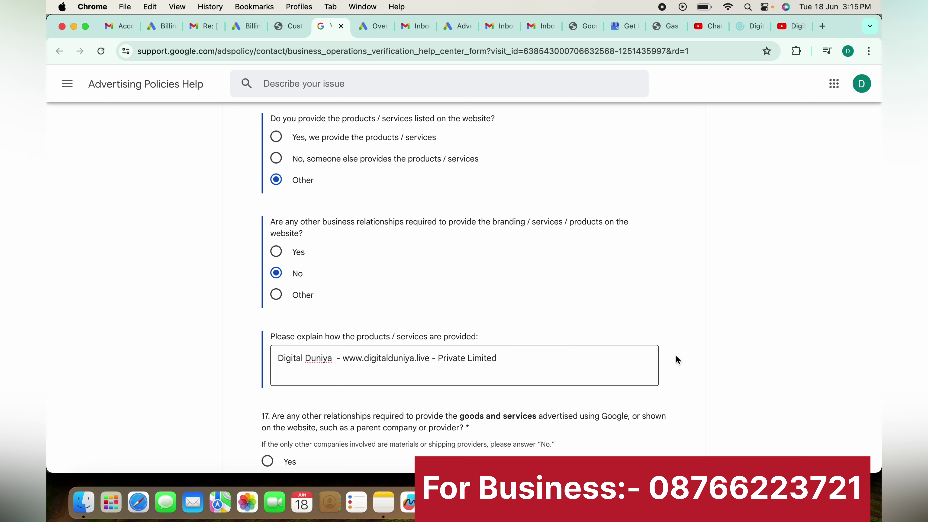
pyautogui.click(544, 358)
# - Try the Yes answers for other business relationships and for providing the products / services, and restore No and Other
pyautogui.click(274, 256)
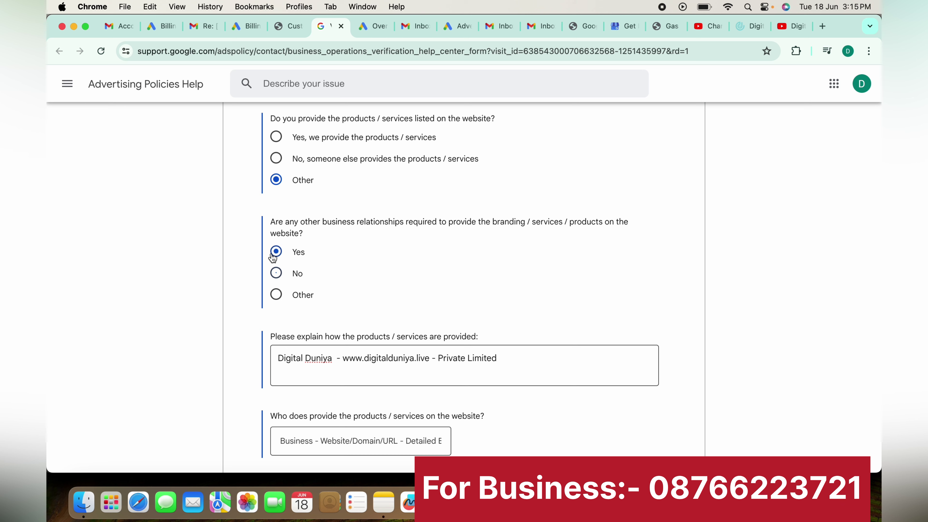
pyautogui.click(277, 141)
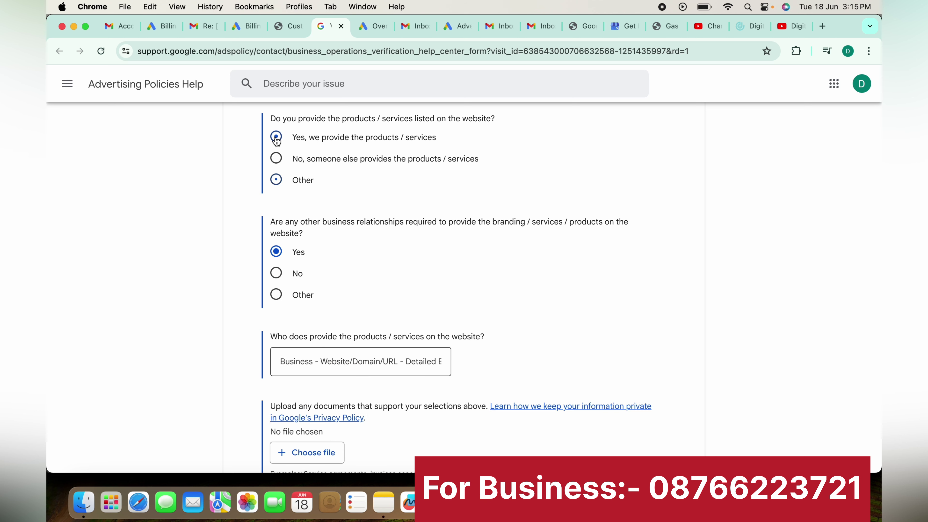
pyautogui.click(283, 279)
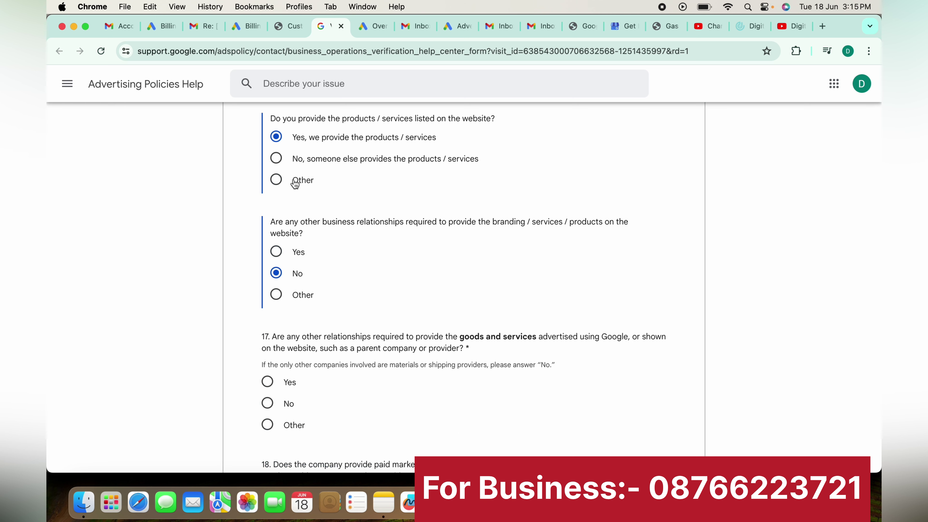
pyautogui.click(281, 179)
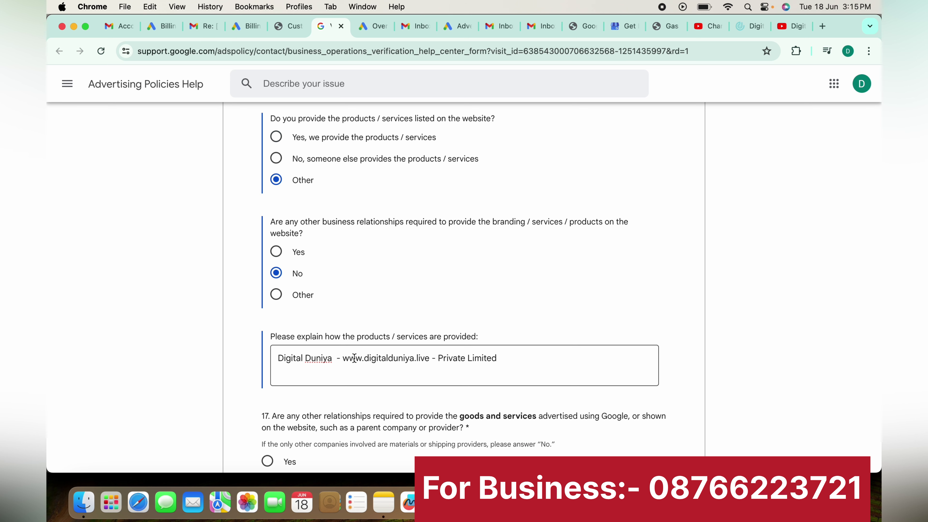
# - Answer No to question 17 on other required relationships and "Yes, we're an advertising agency or affiliate" to question 18
pyautogui.scroll(-5, 713, 390)
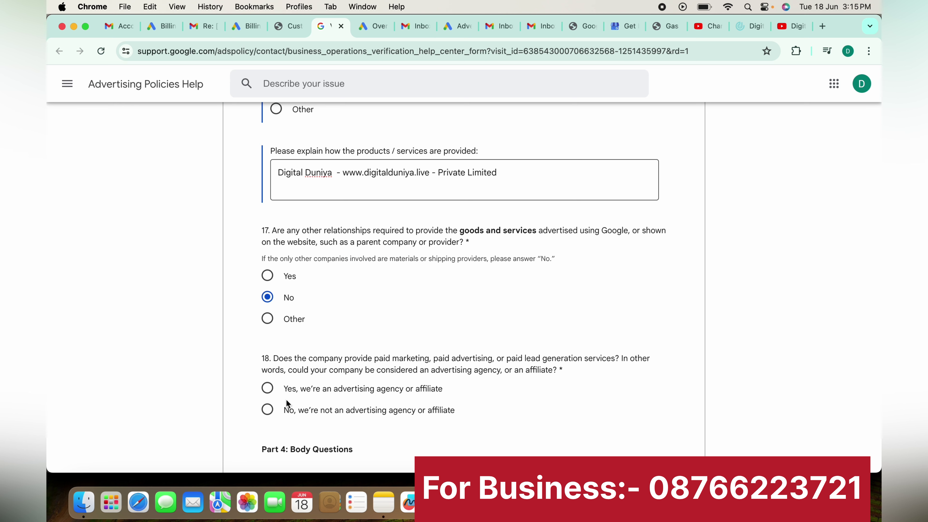
pyautogui.click(275, 392)
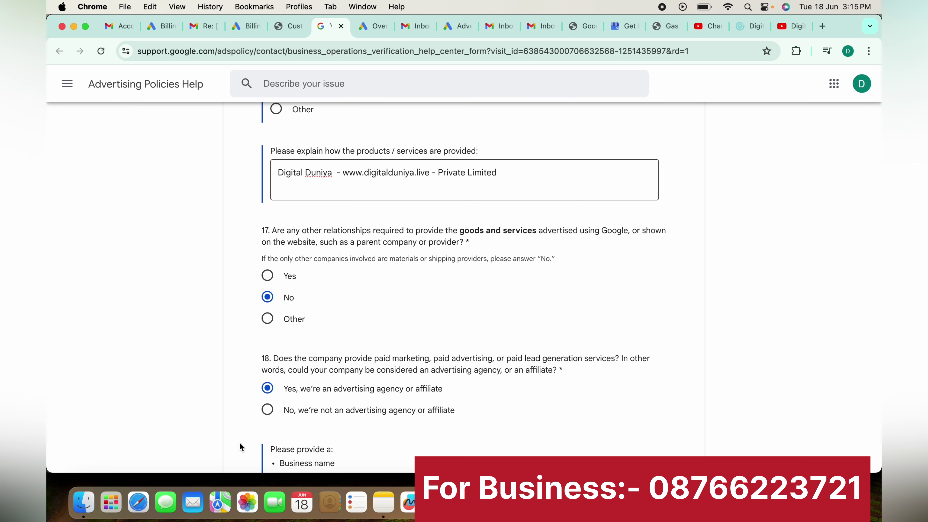
# - Open the description of the relationship to the company promoted through this account for editing
pyautogui.scroll(-5, 266, 422)
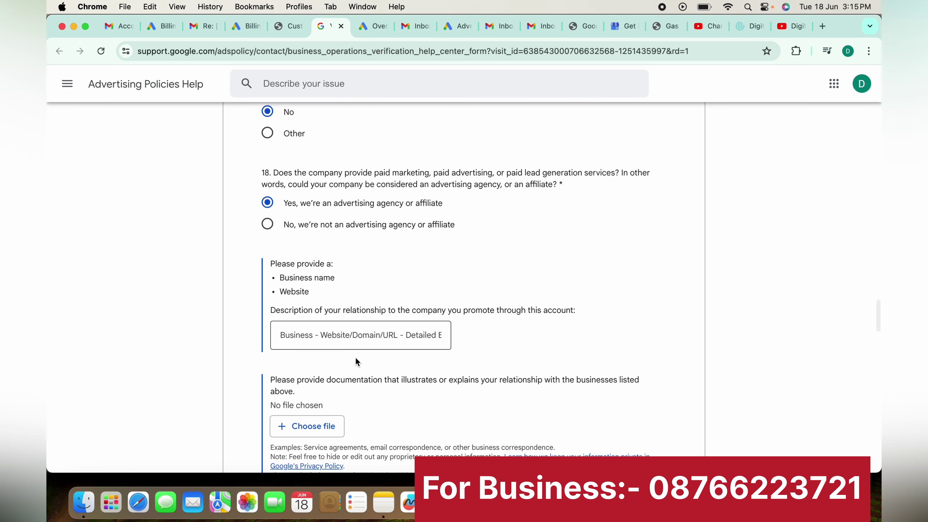
pyautogui.click(366, 347)
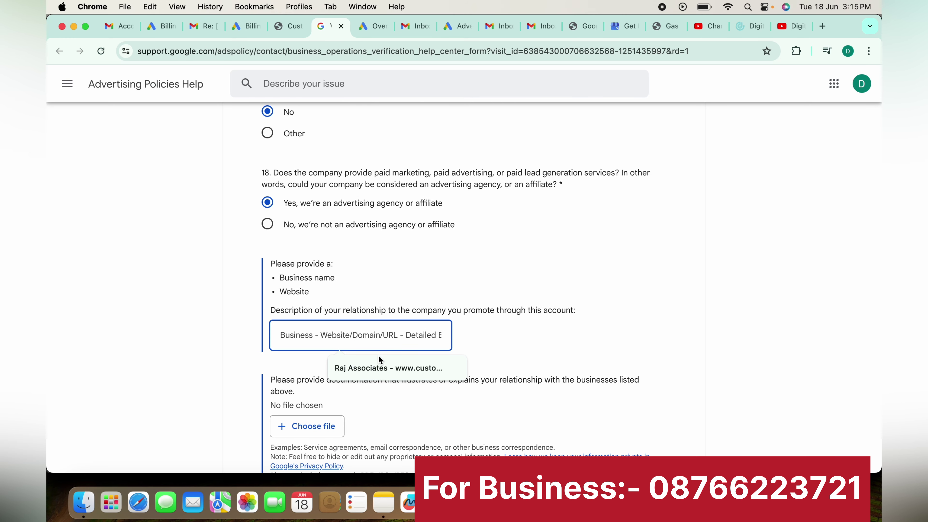